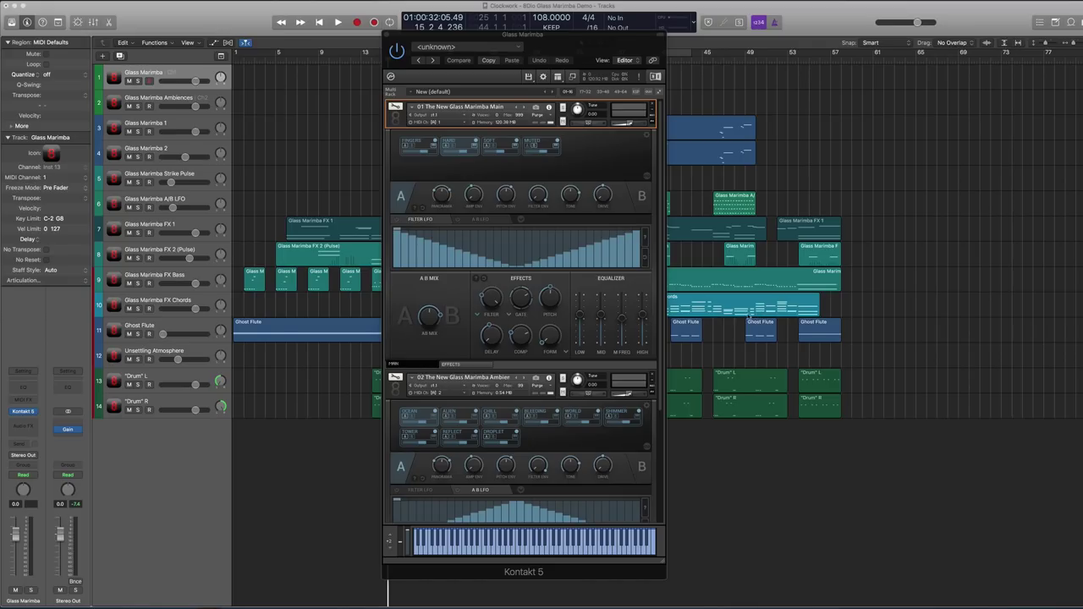
- Audition the Soft and Muted articulations of the Glass Marimba Main instrument, finishing on Fingers
{"action": "left_click", "coordinate": [529, 147]}
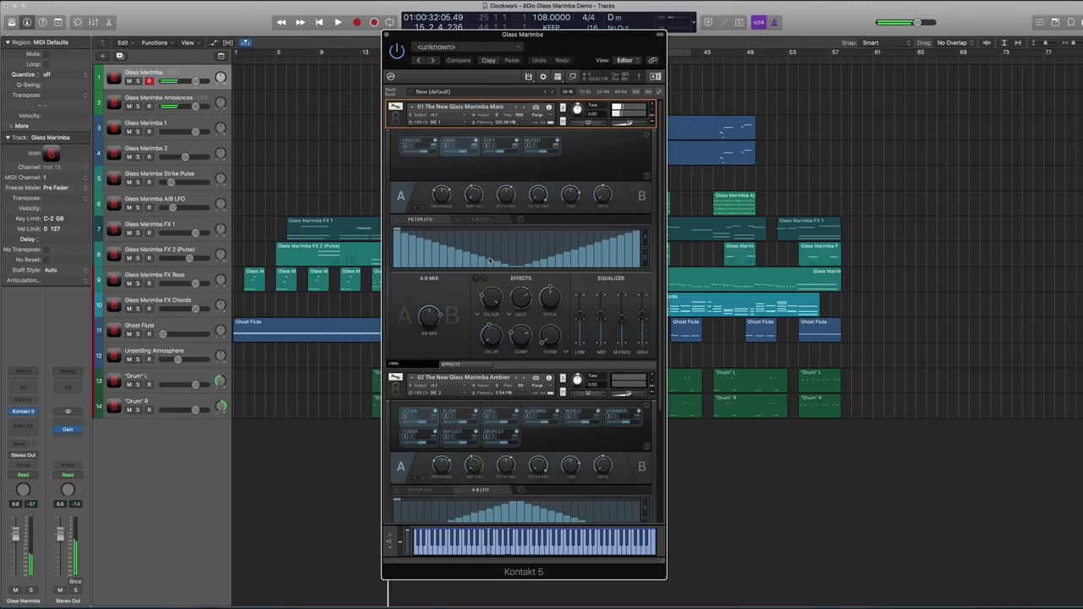
{"action": "left_click", "coordinate": [507, 147]}
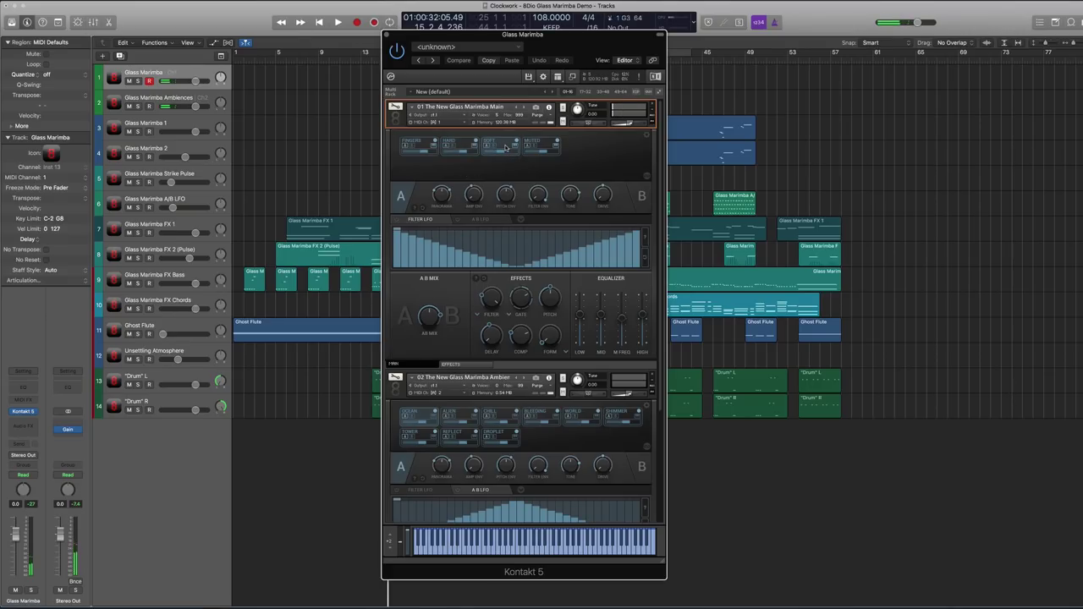
{"action": "left_click", "coordinate": [544, 144]}
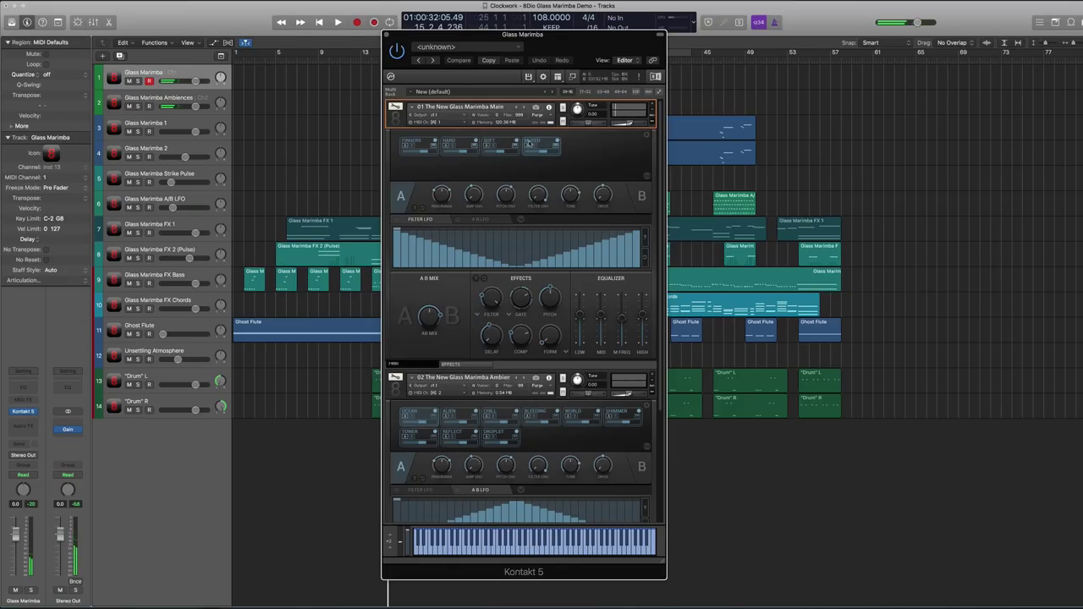
{"action": "left_click", "coordinate": [419, 143]}
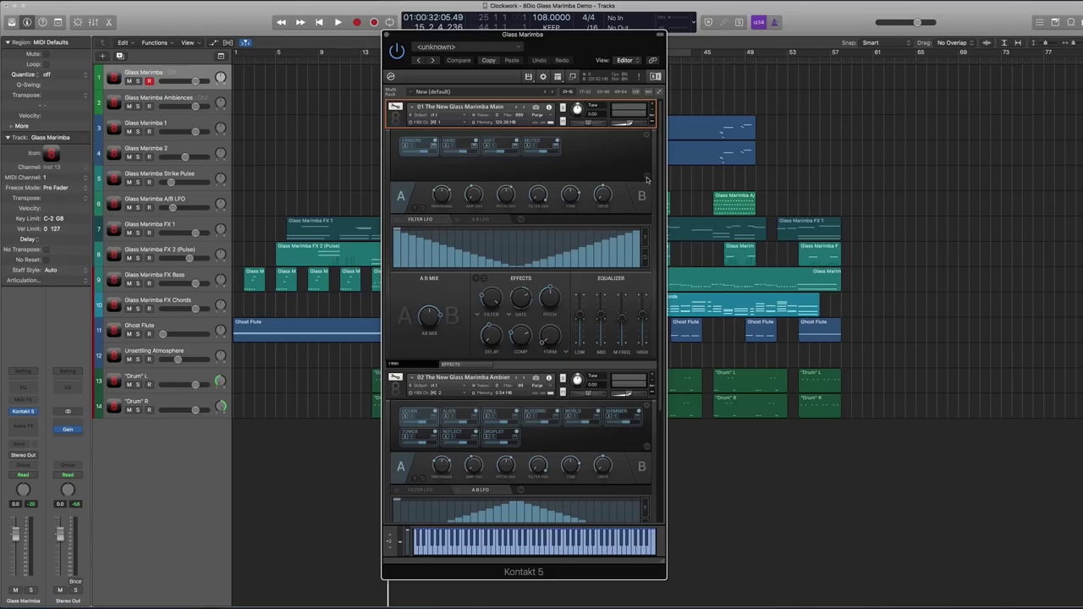
- Layer the Muted articulation with Fingers on the B side and toggle between the A and B settings, ending on B
{"action": "left_click", "coordinate": [543, 144]}
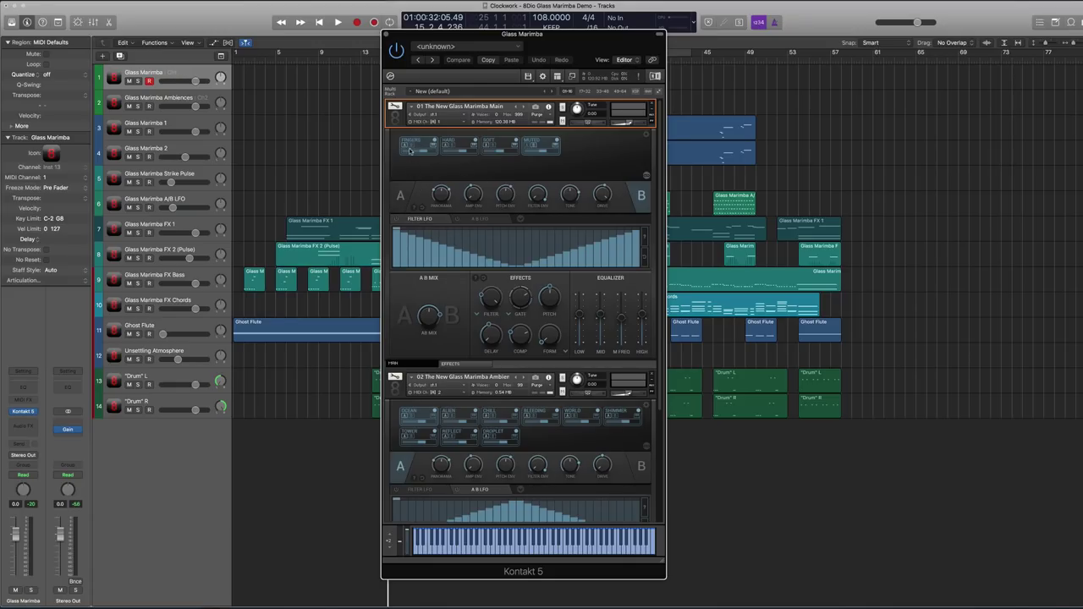
{"action": "left_click", "coordinate": [409, 195]}
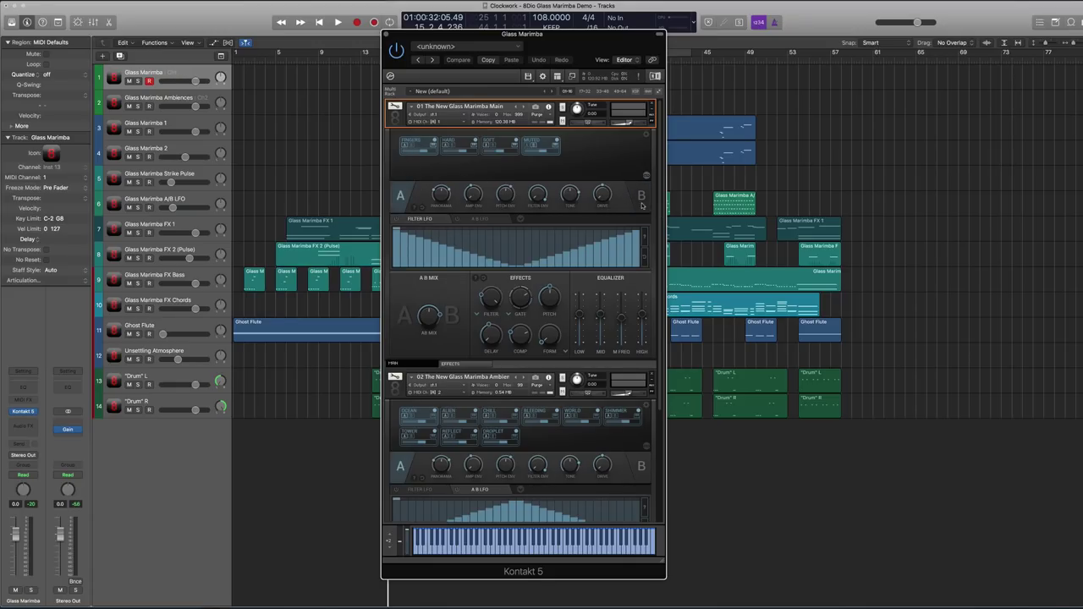
{"action": "left_click", "coordinate": [642, 198]}
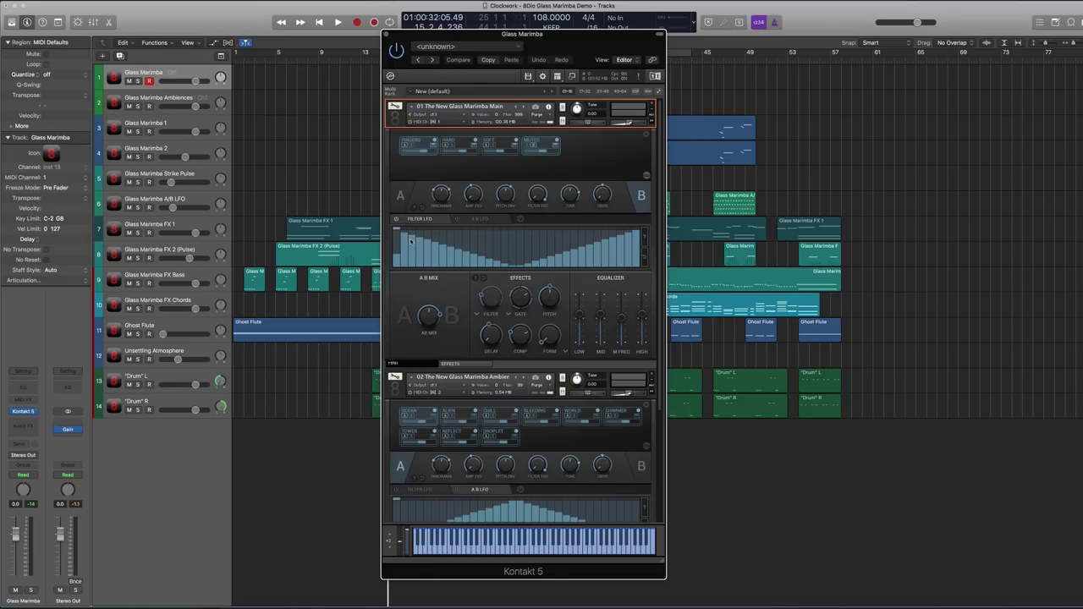
- Draw an irregular step pattern across the Filter LFO of Glass Marimba Main and view its rate options
{"action": "mouse_move", "coordinate": [407, 245]}
{"action": "left_mouse_down"}
{"action": "mouse_move", "coordinate": [440, 246]}
{"action": "mouse_move", "coordinate": [445, 269]}
{"action": "mouse_move", "coordinate": [472, 245]}
{"action": "mouse_move", "coordinate": [547, 249]}
{"action": "left_mouse_up"}
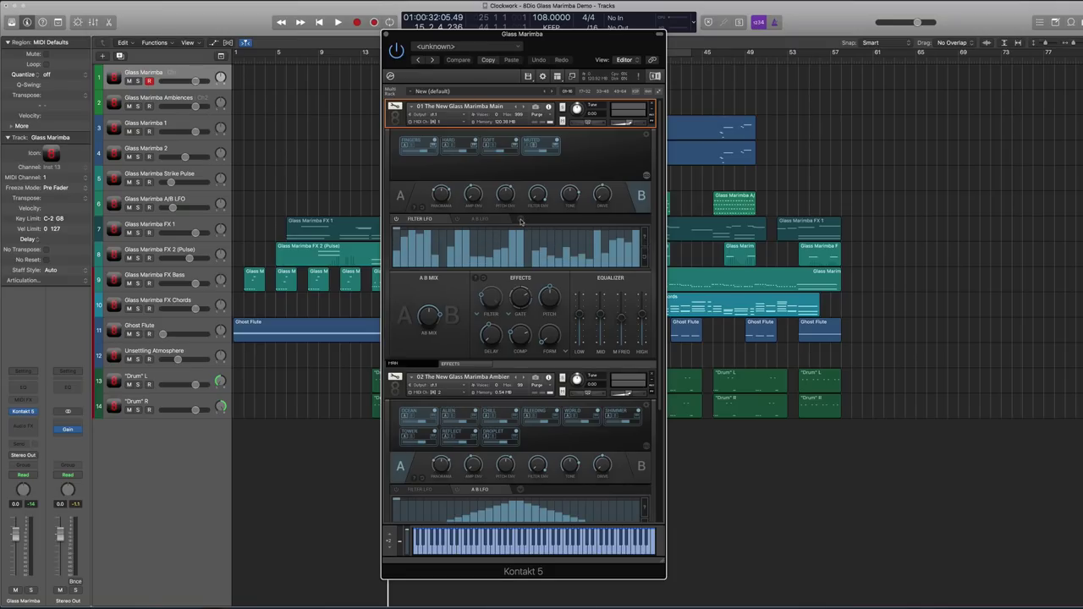
{"action": "left_click", "coordinate": [521, 222]}
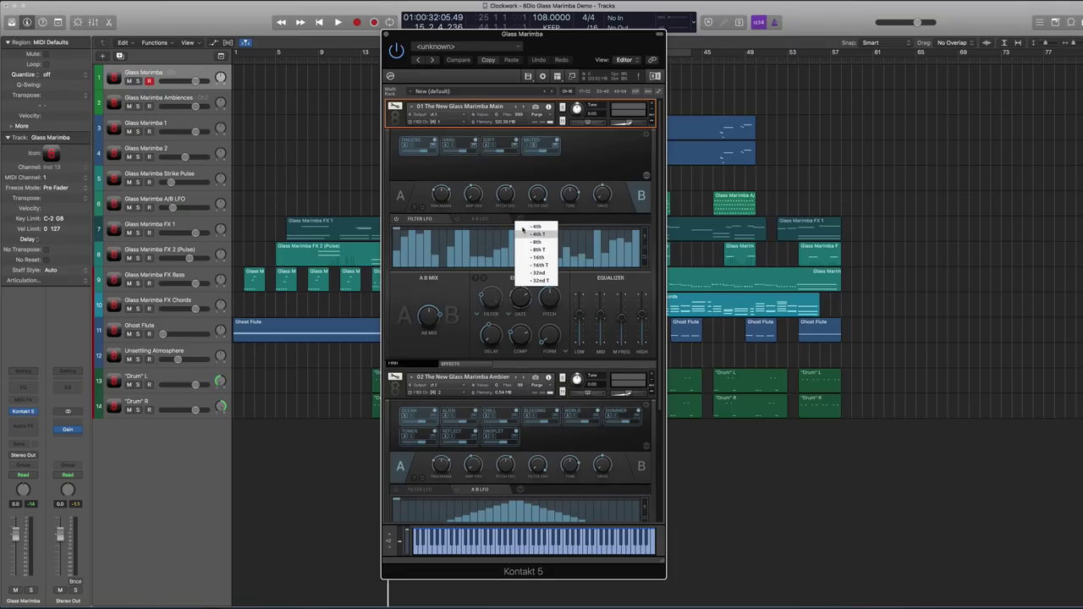
{"action": "left_click", "coordinate": [519, 214]}
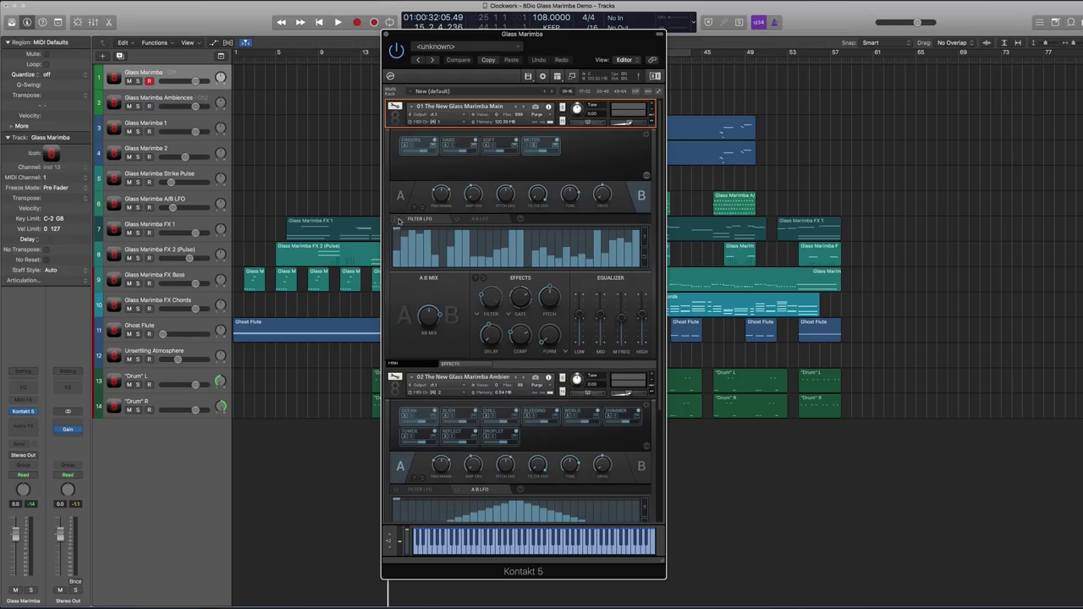
- Switch to the A B LFO of Glass Marimba Main, randomise its step pattern and reset it to the triangular shape
{"action": "left_click", "coordinate": [490, 222]}
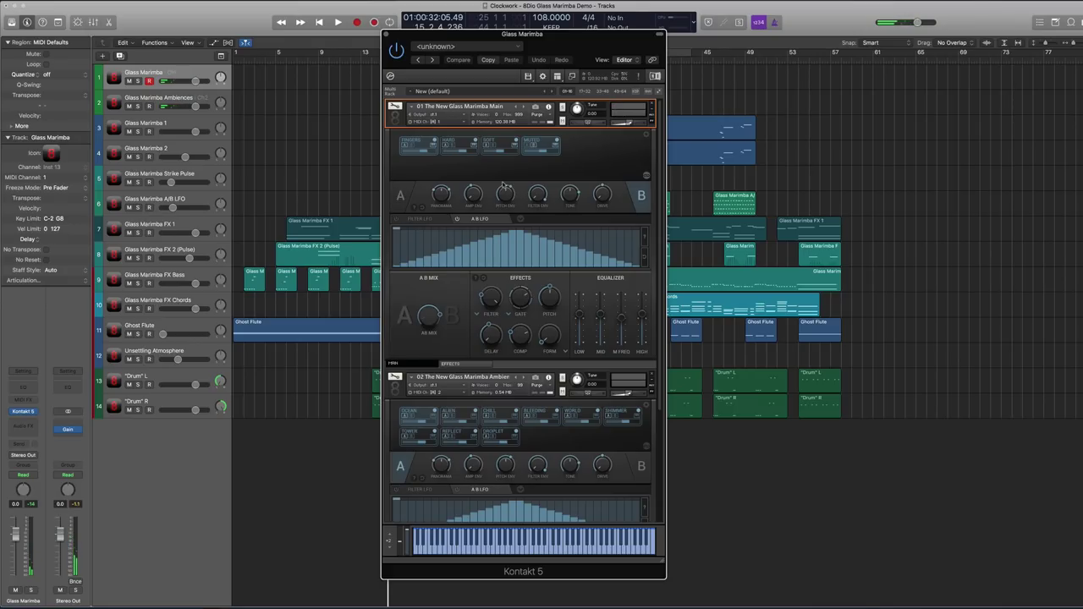
{"action": "left_click", "coordinate": [643, 235]}
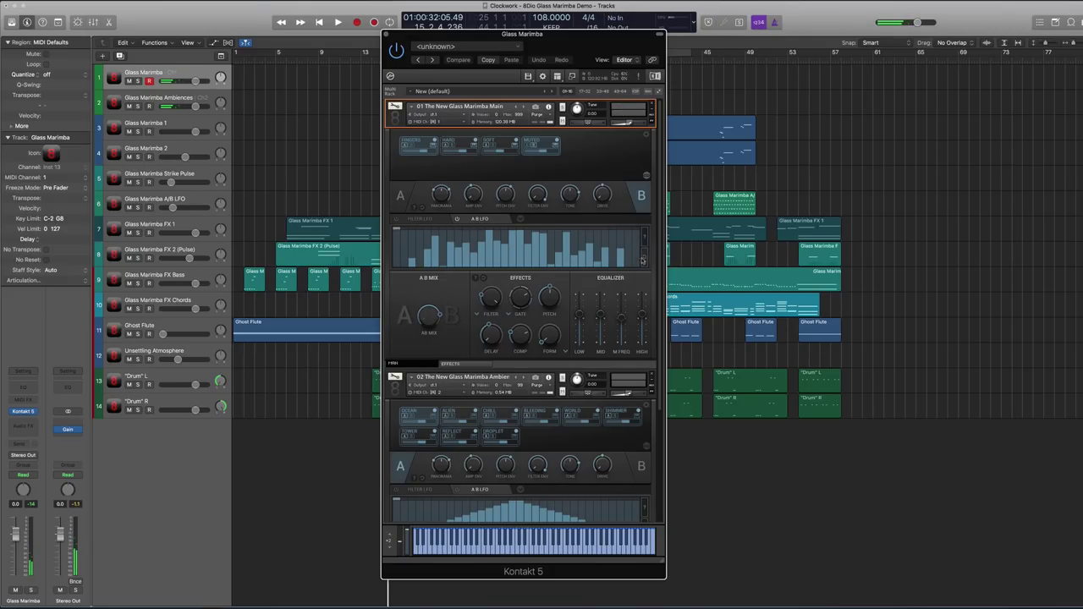
{"action": "left_click", "coordinate": [645, 259]}
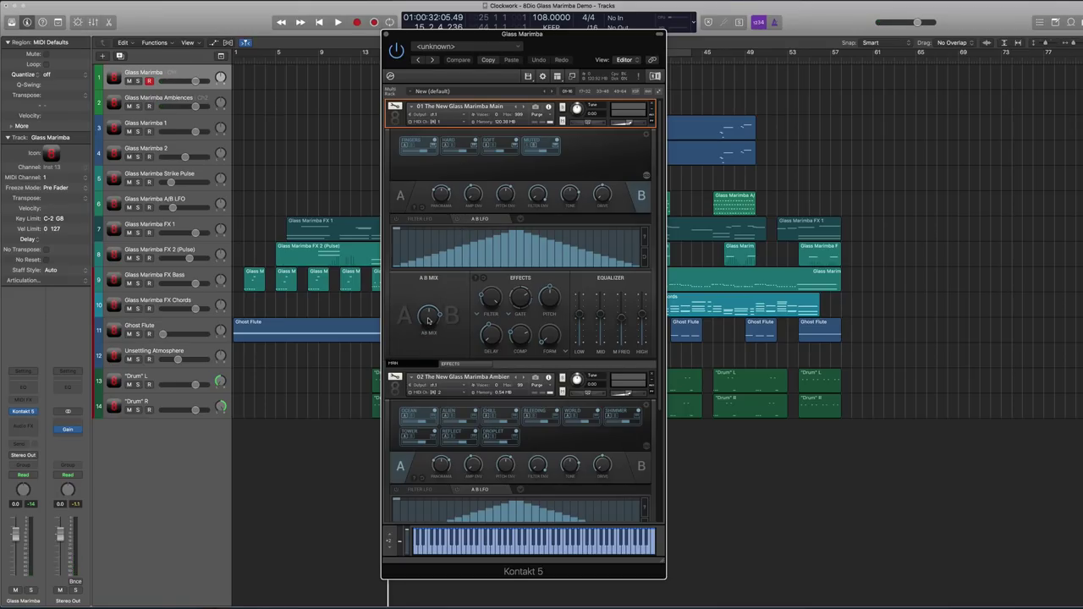
- Sweep the AB Mix control of Glass Marimba Main to blend between its A and B layers
{"action": "left_click_drag", "start_coordinate": [437, 315], "coordinate": [420, 242]}
{"action": "left_click_drag", "start_coordinate": [434, 318], "coordinate": [424, 336]}
{"action": "left_click", "coordinate": [430, 372]}
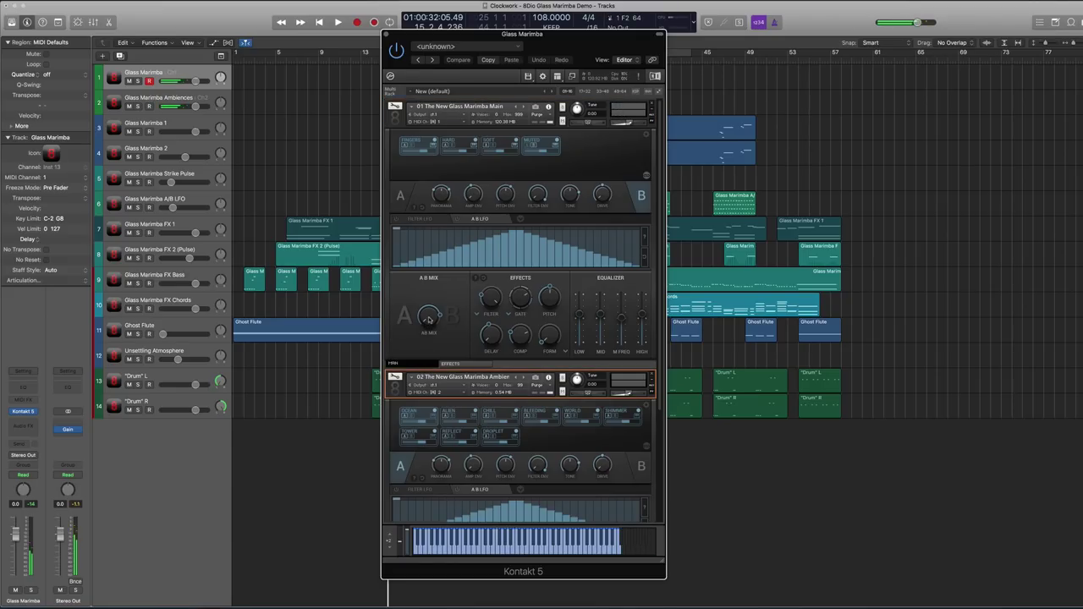
{"action": "left_click", "coordinate": [423, 329]}
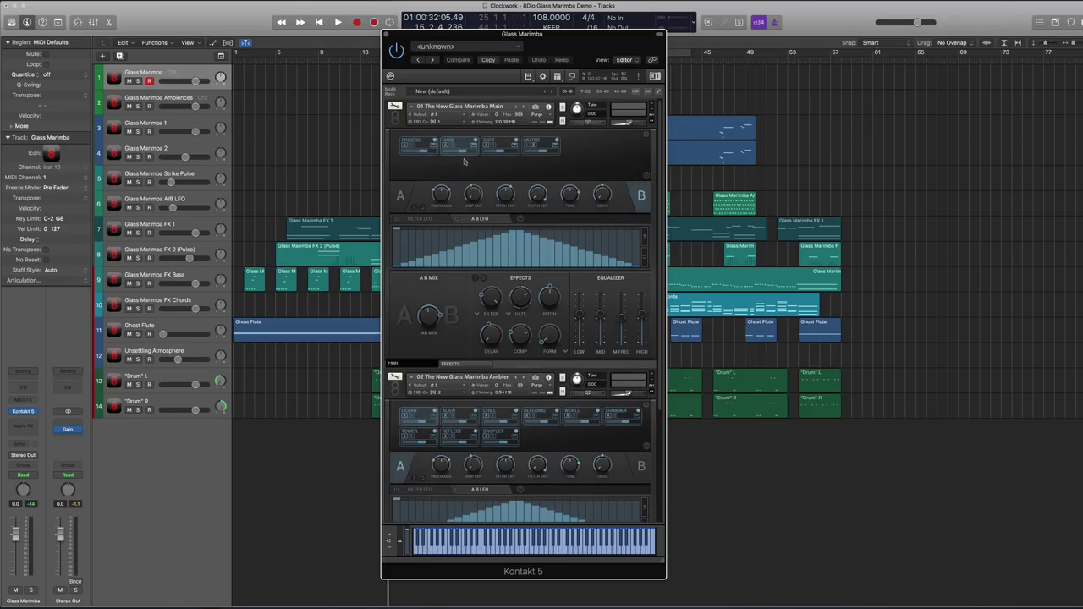
- Try out the Filter and Gate effects of Glass Marimba Main and set the gate rate to 8th T
{"action": "left_click_drag", "start_coordinate": [488, 292], "coordinate": [489, 303]}
{"action": "left_click", "coordinate": [489, 303]}
{"action": "left_click", "coordinate": [516, 301]}
{"action": "left_click", "coordinate": [509, 319]}
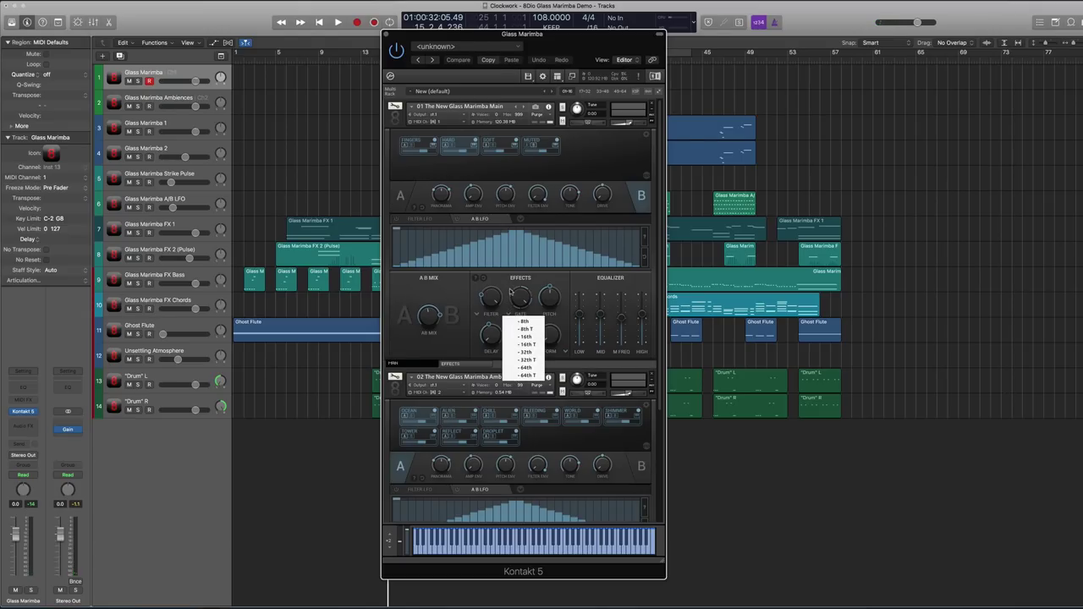
{"action": "left_click", "coordinate": [525, 329]}
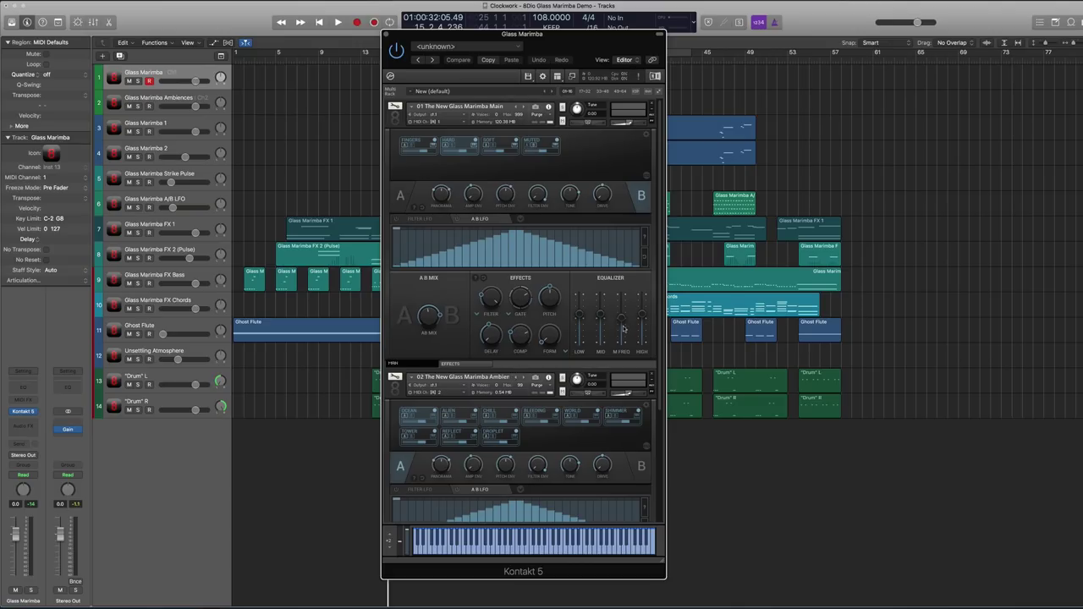
- View the effects page of Glass Marimba Main, return to its main page and collapse the instrument in the rack
{"action": "left_click", "coordinate": [473, 365]}
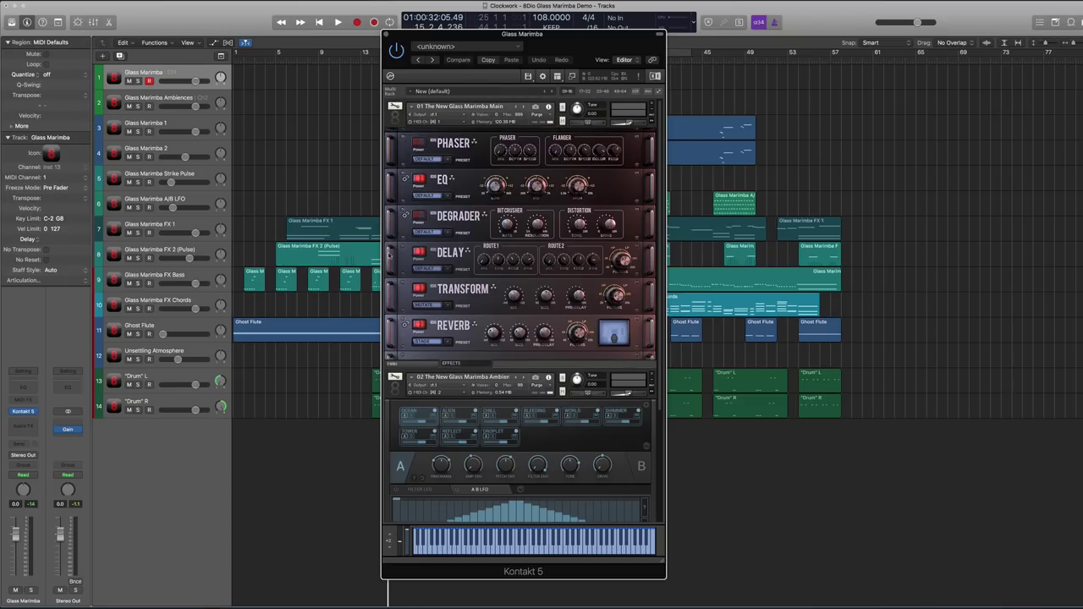
{"action": "left_click", "coordinate": [425, 368]}
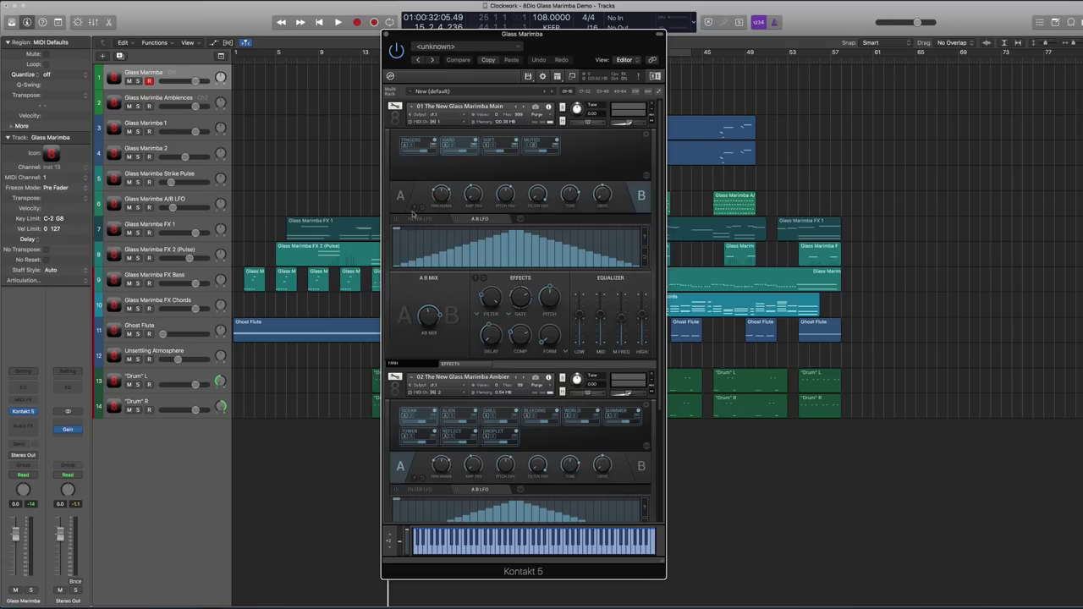
{"action": "left_click", "coordinate": [400, 123]}
{"action": "left_click", "coordinate": [388, 157]}
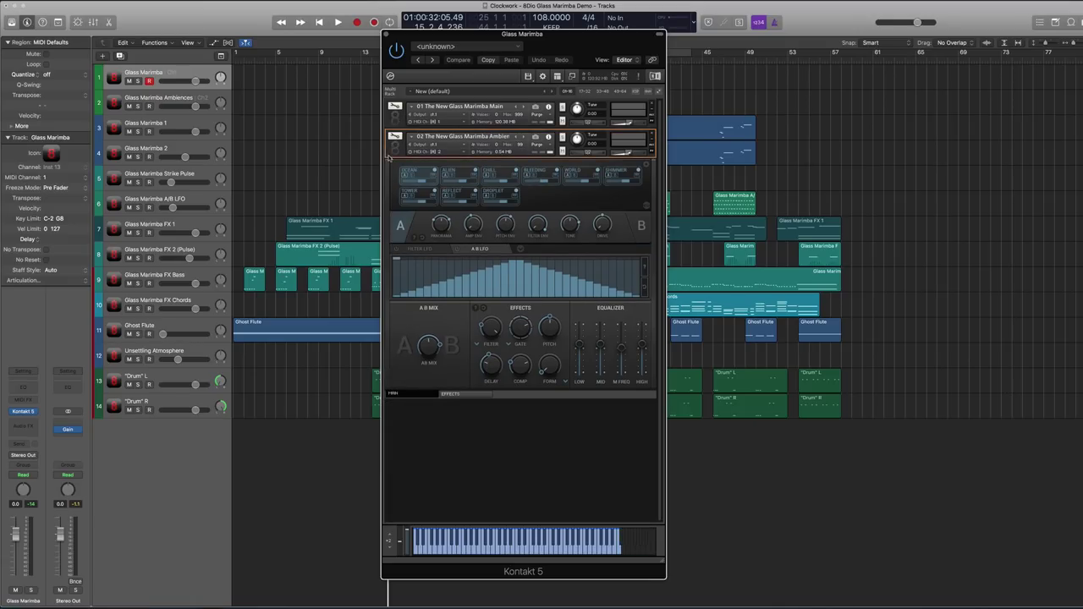
- Activate the Glass Marimba Ambiences track and audition its ambience sounds one by one from Alien through Droplet
{"action": "left_click", "coordinate": [158, 97]}
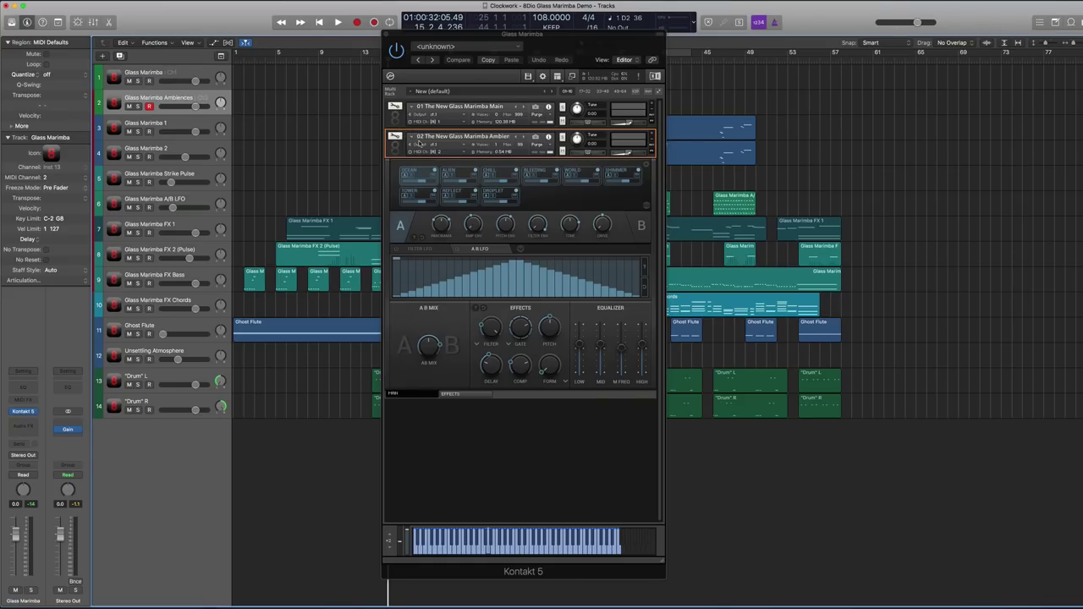
{"action": "left_click", "coordinate": [458, 169]}
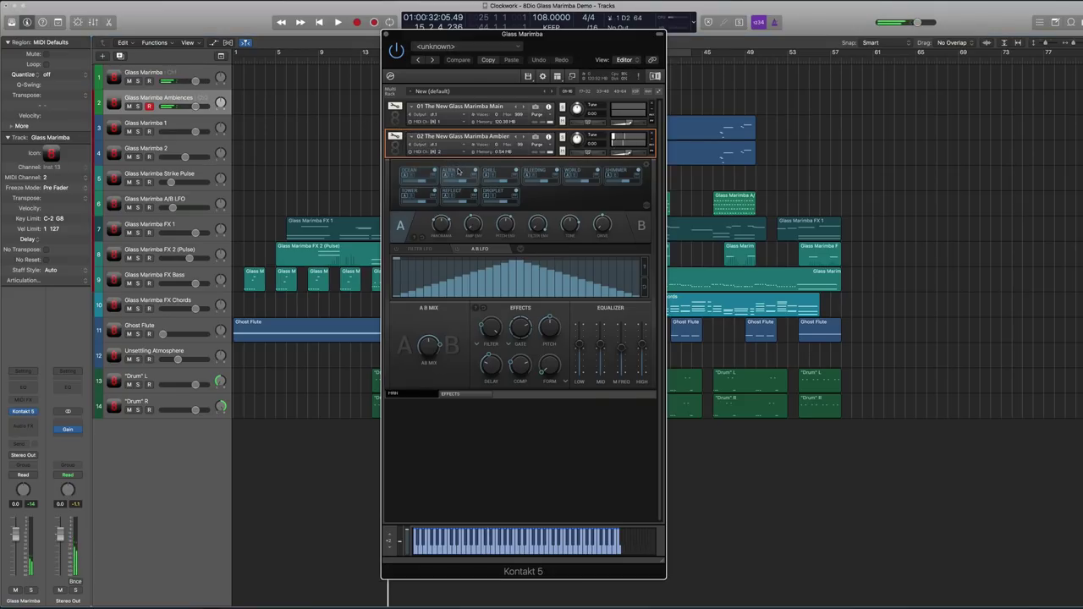
{"action": "left_click", "coordinate": [502, 174]}
{"action": "left_click", "coordinate": [543, 174]}
{"action": "left_click", "coordinate": [584, 178]}
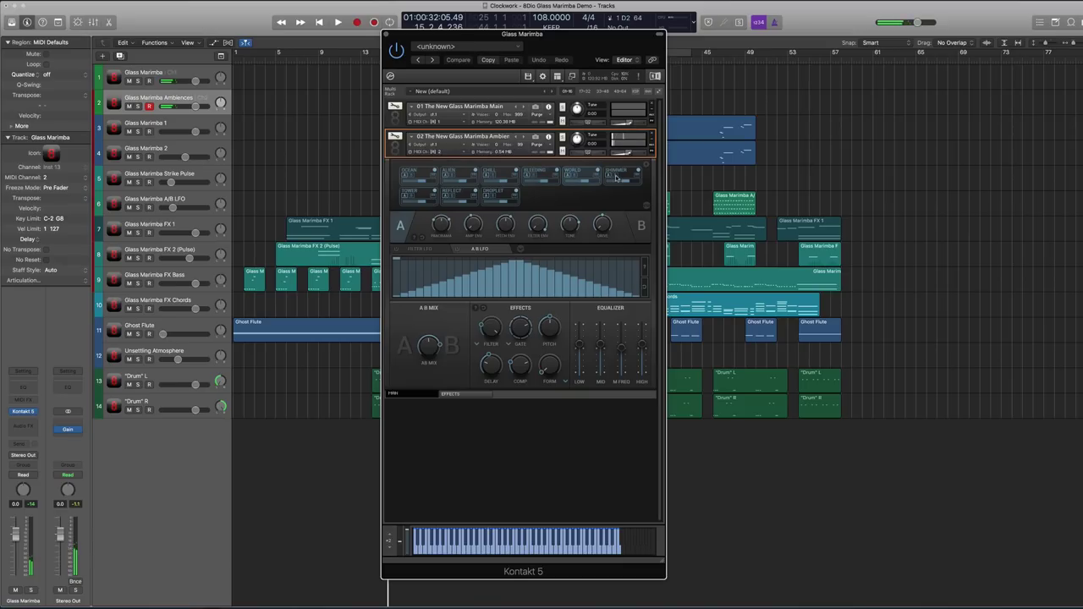
{"action": "left_click", "coordinate": [625, 175]}
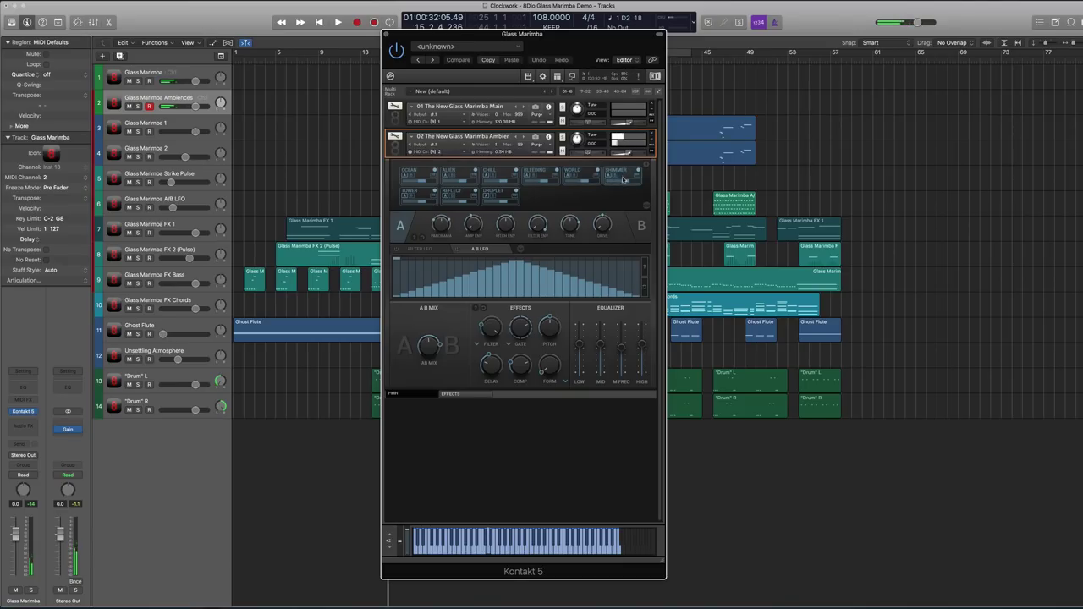
{"action": "left_click", "coordinate": [420, 196]}
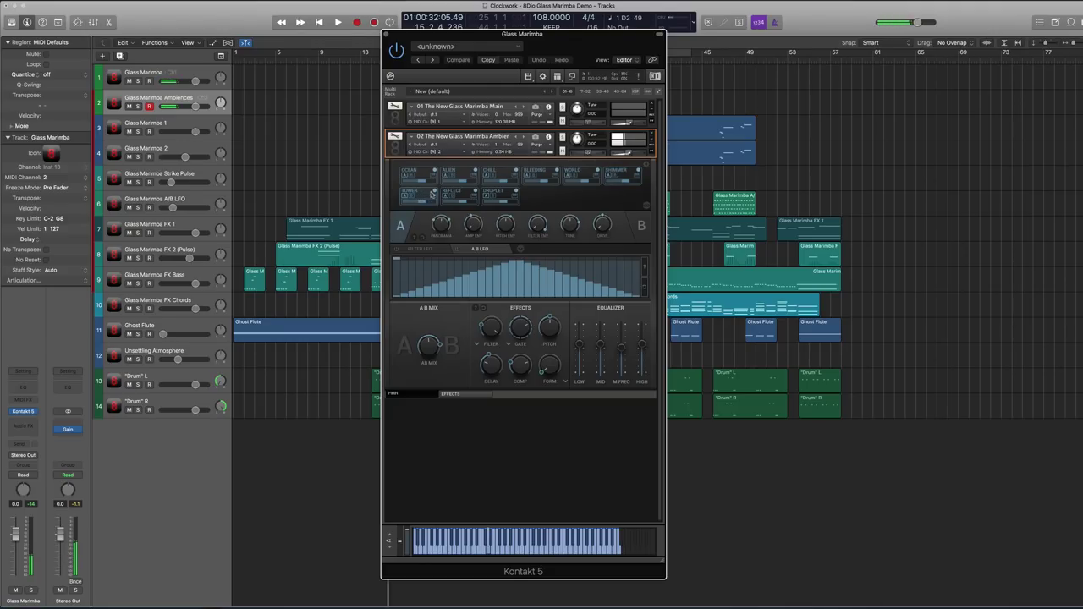
{"action": "left_click", "coordinate": [457, 193]}
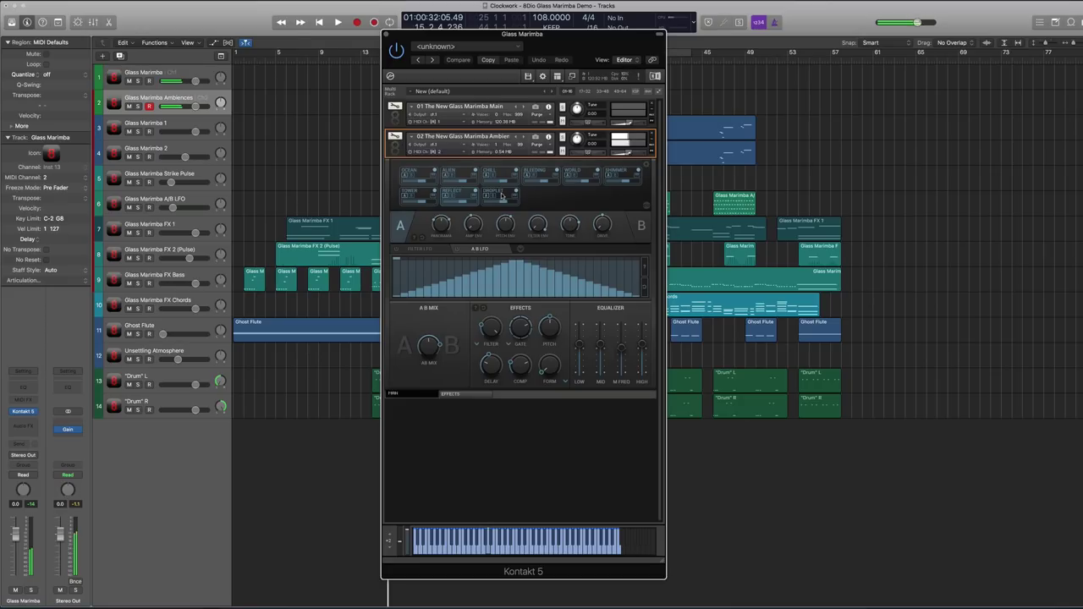
{"action": "left_click", "coordinate": [501, 196]}
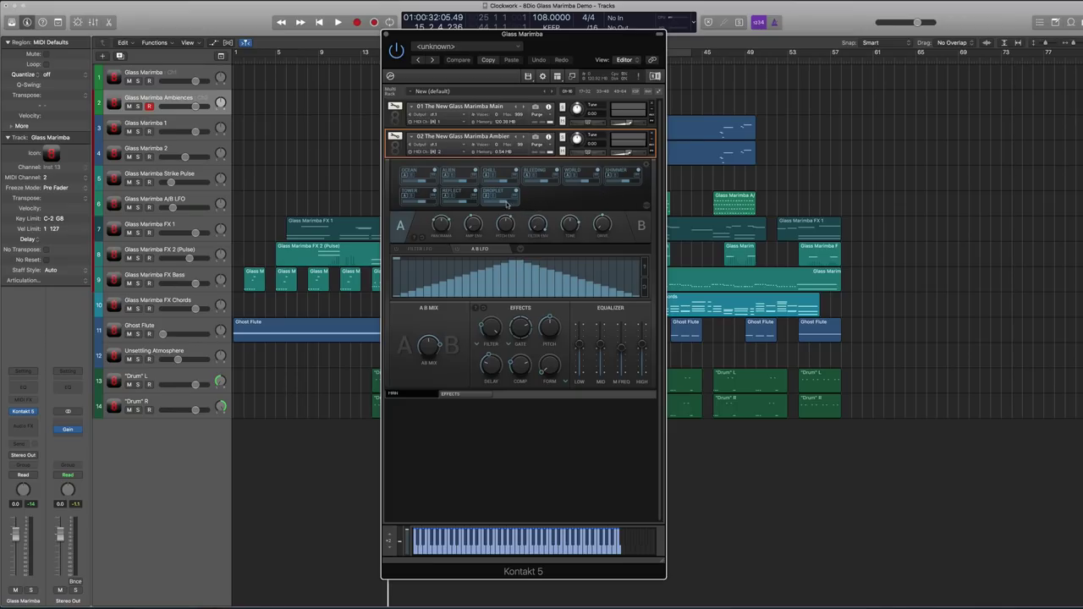
- Layer the Shimmer ambience with Droplet and randomise the A B LFO and Filter LFO step patterns
{"action": "left_click", "coordinate": [622, 177]}
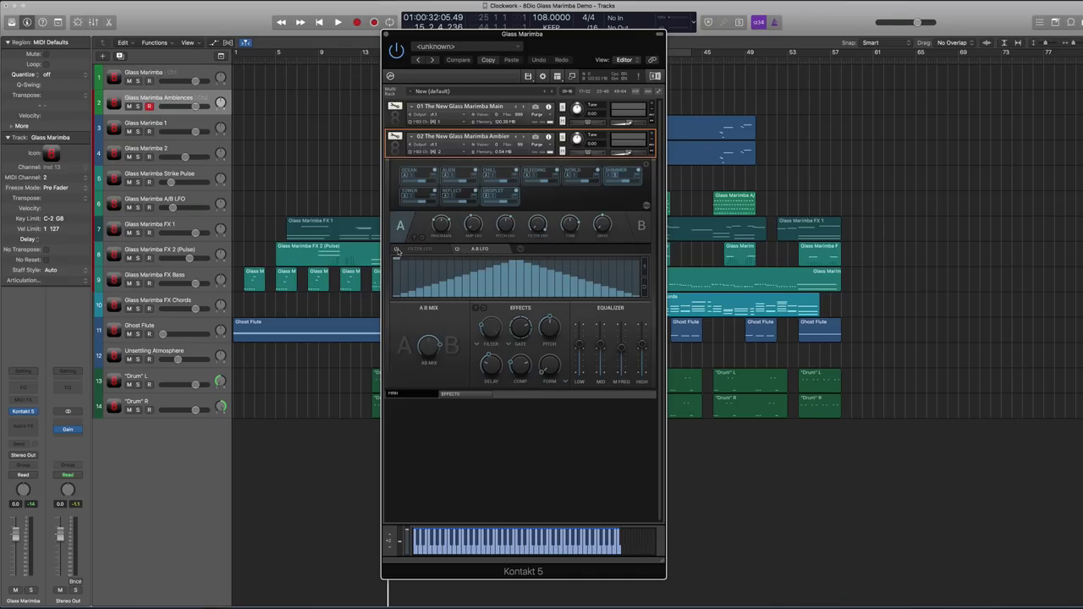
{"action": "left_click", "coordinate": [646, 270]}
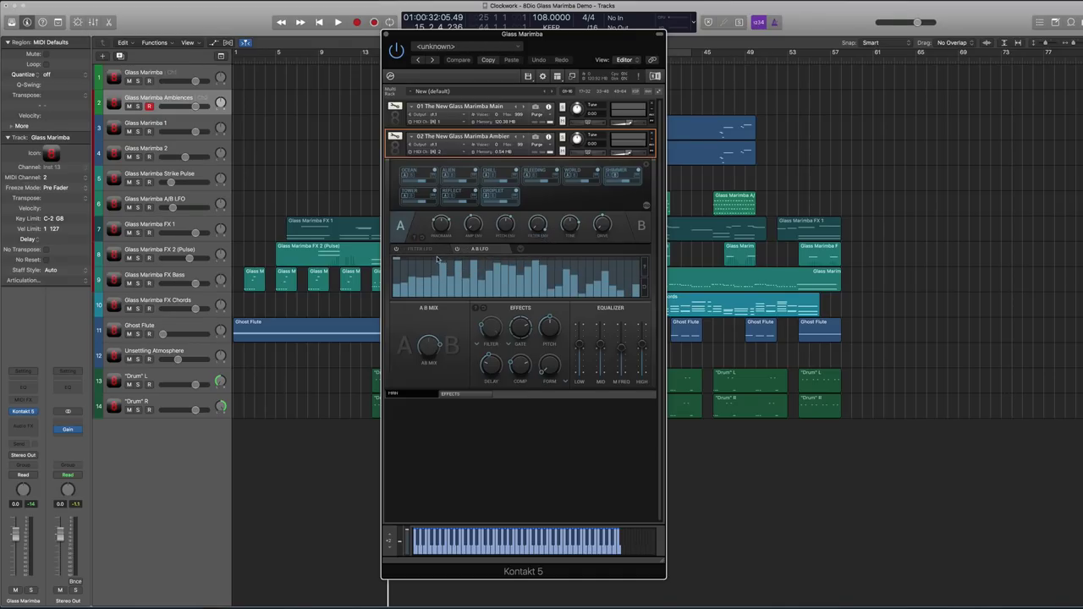
{"action": "left_click", "coordinate": [646, 274]}
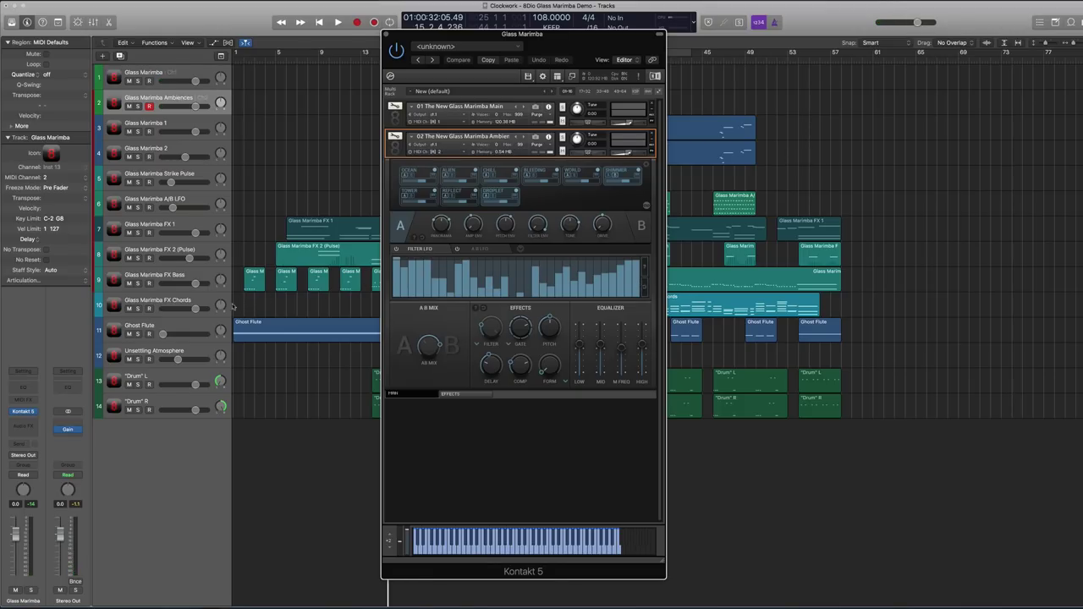
- Open the Kontakt instrument of the Unsettling Atmosphere track and arm the track for recording
{"action": "left_click", "coordinate": [159, 353]}
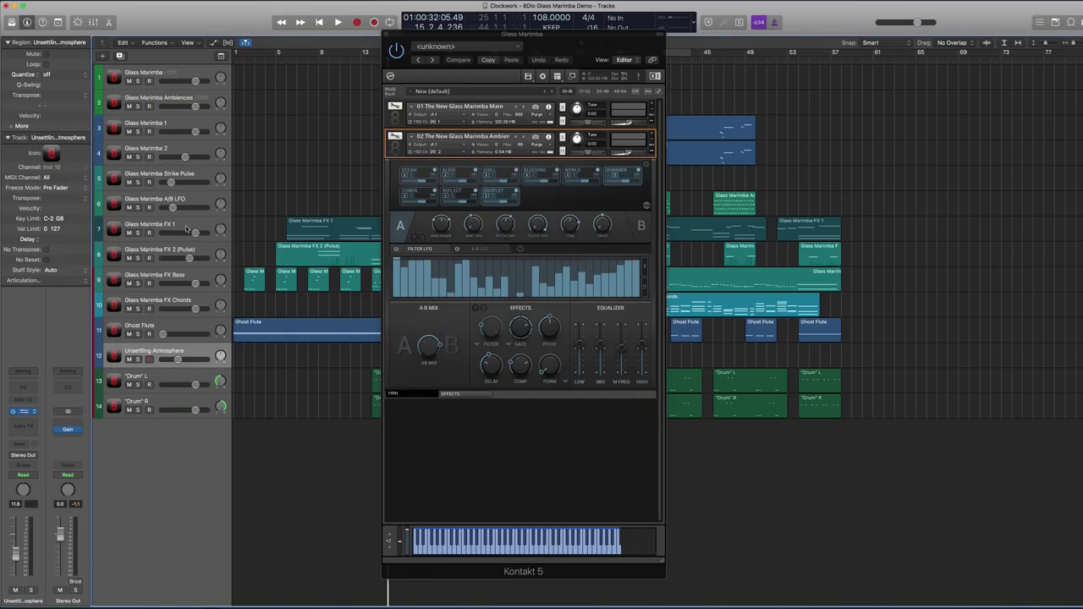
{"action": "left_click", "coordinate": [24, 412]}
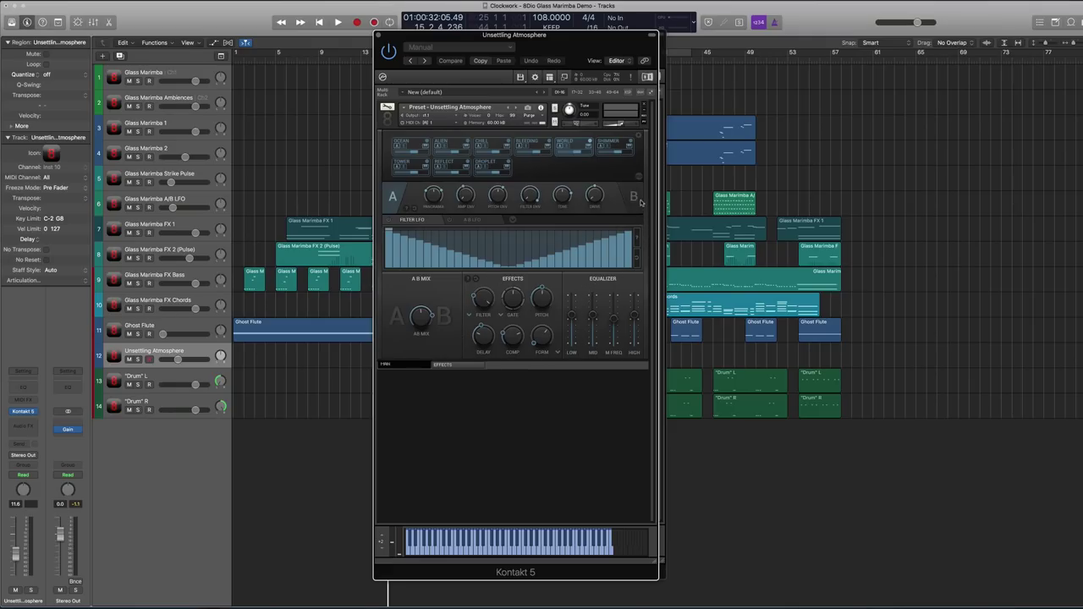
{"action": "left_click", "coordinate": [148, 360]}
- Close the Unsettling Atmosphere and Glass Marimba instrument windows to reveal the full arrangement
{"action": "left_click", "coordinate": [379, 36]}
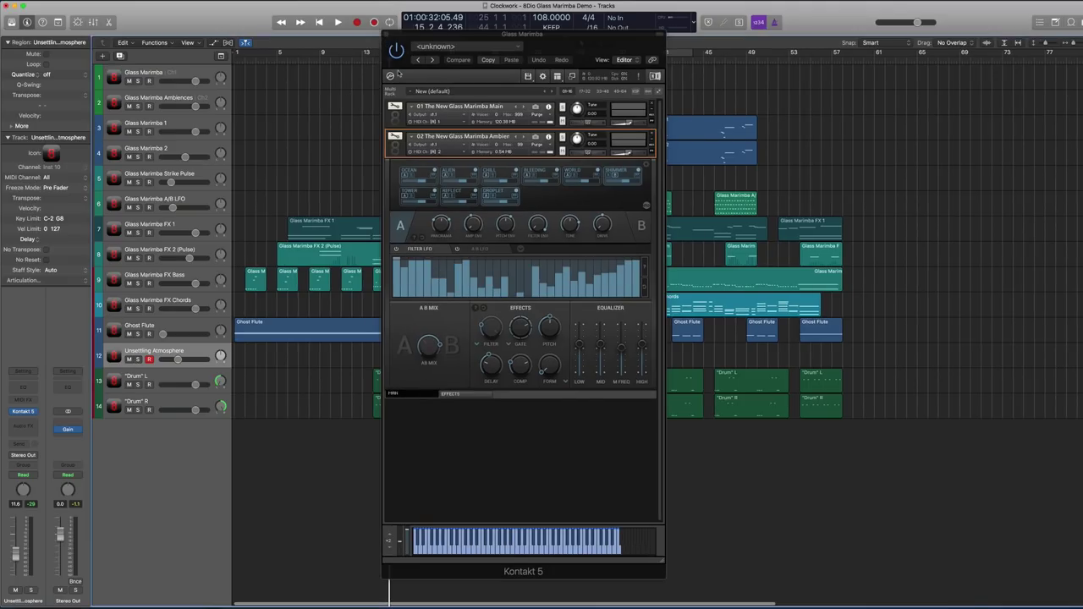
{"action": "left_click", "coordinate": [389, 37]}
{"action": "left_click", "coordinate": [424, 467]}
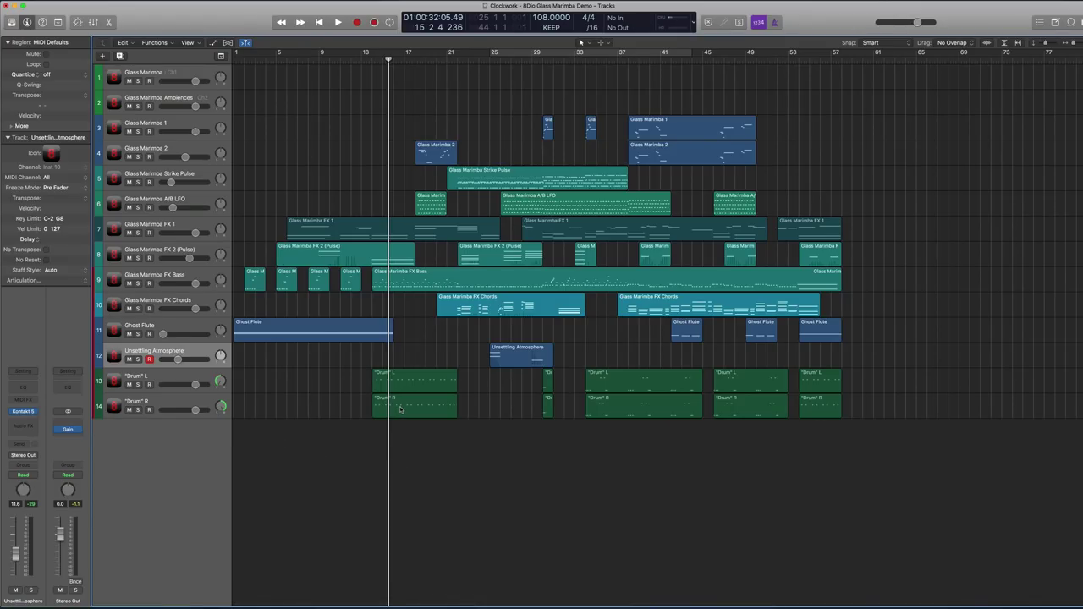
- Check the track channels in the mixer, hide it again and play the project from the beginning
{"action": "key", "text": "x"}
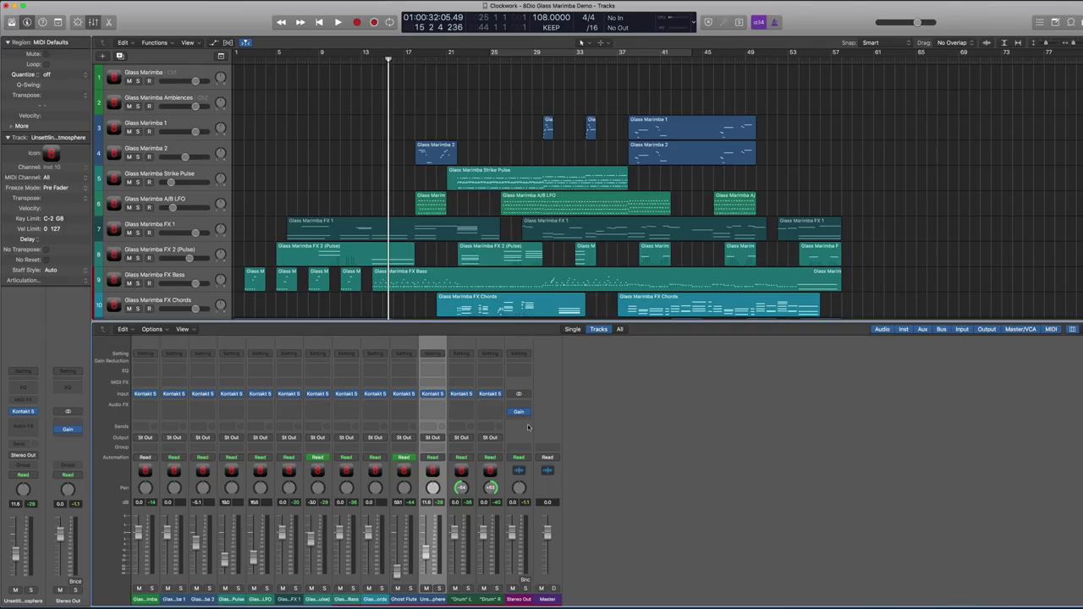
{"action": "key", "text": "x"}
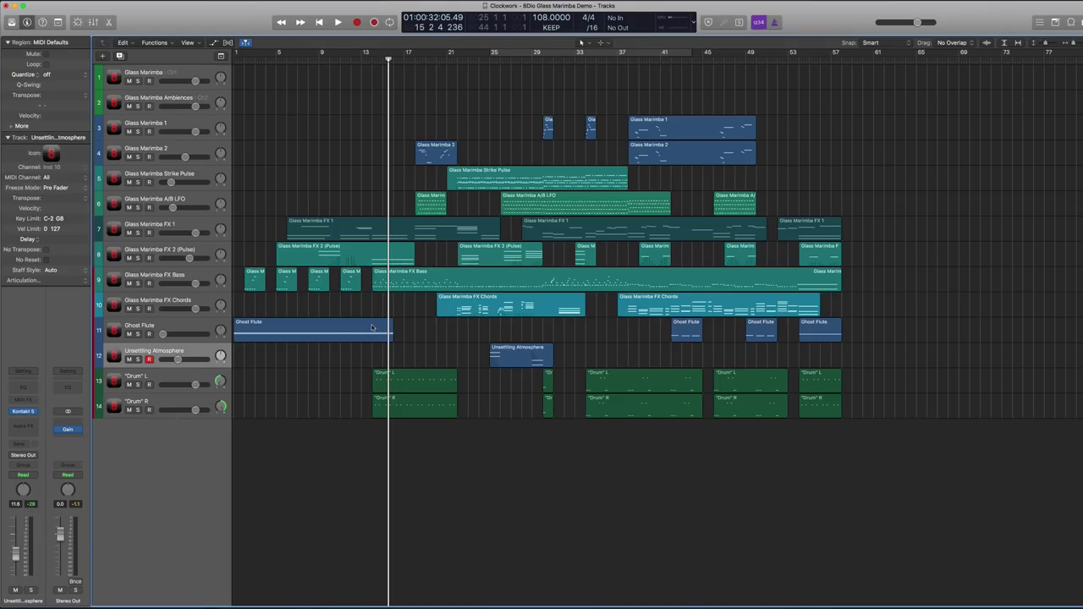
{"action": "left_click", "coordinate": [319, 22]}
{"action": "left_click", "coordinate": [336, 22]}
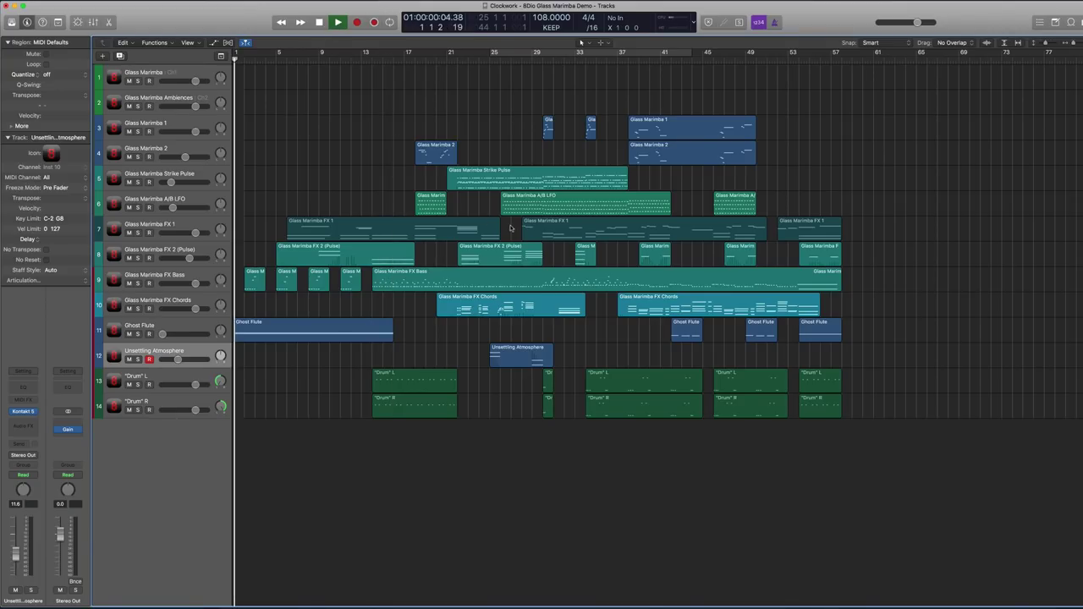